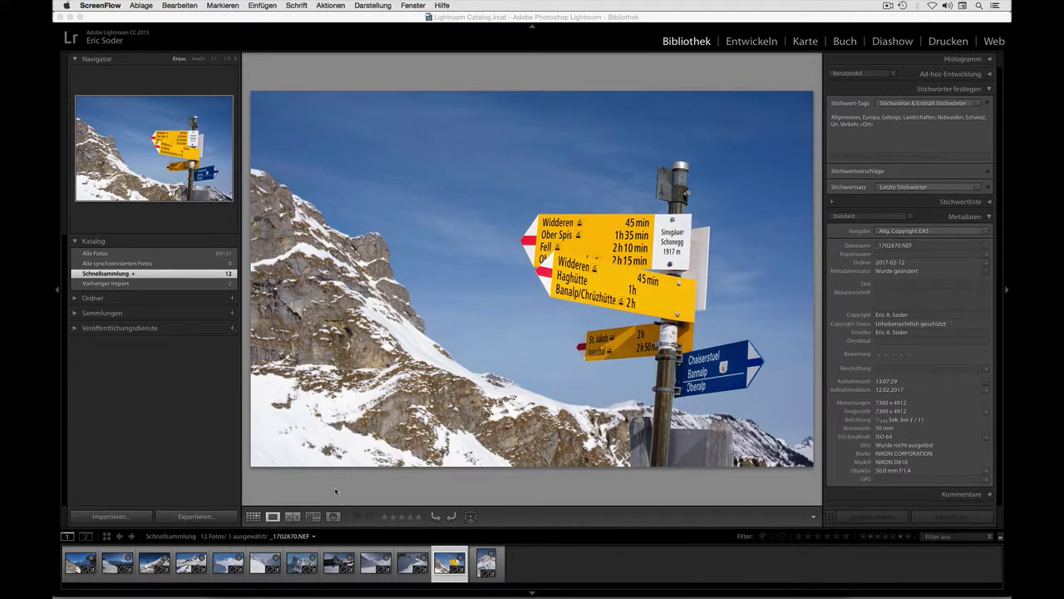
Make the Lightroom window showing the signpost photo the active application
{"action": "left_click", "coordinate": [123, 519]}
{"action": "left_click", "coordinate": [122, 519]}
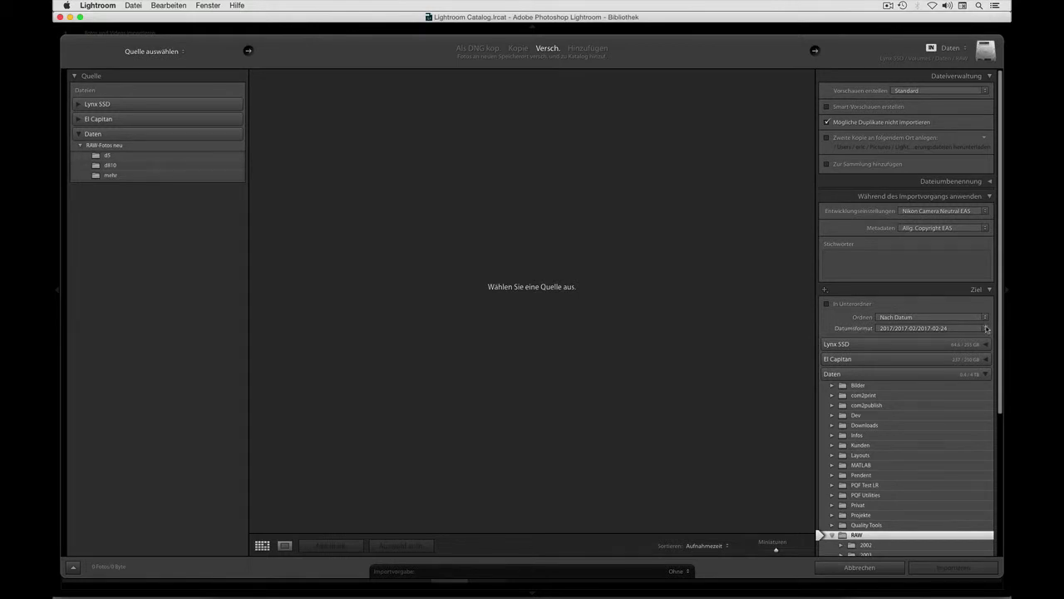
{"action": "left_click", "coordinate": [987, 329]}
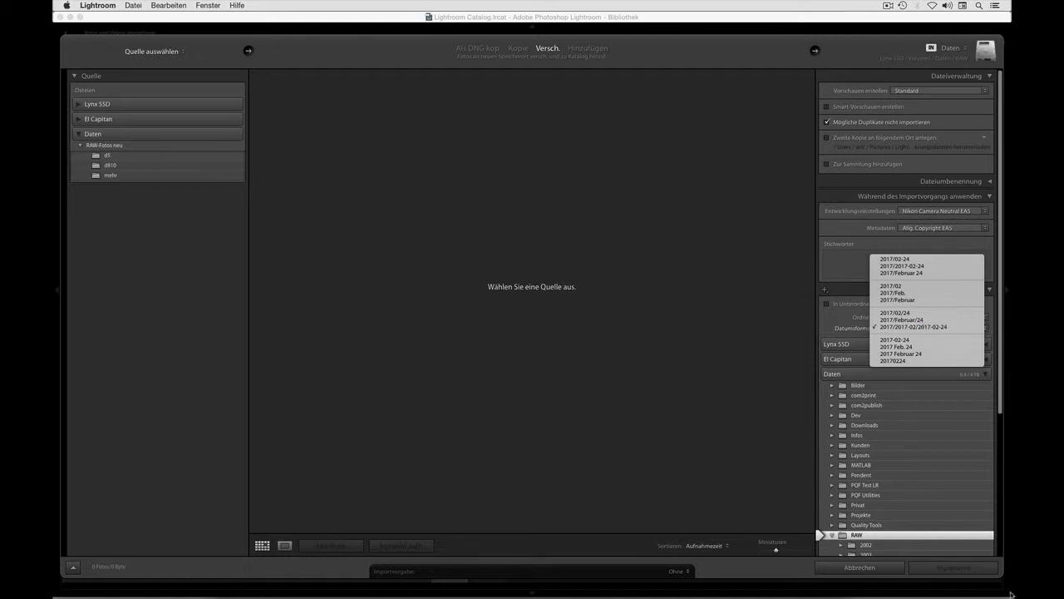
{"action": "left_click", "coordinate": [867, 569]}
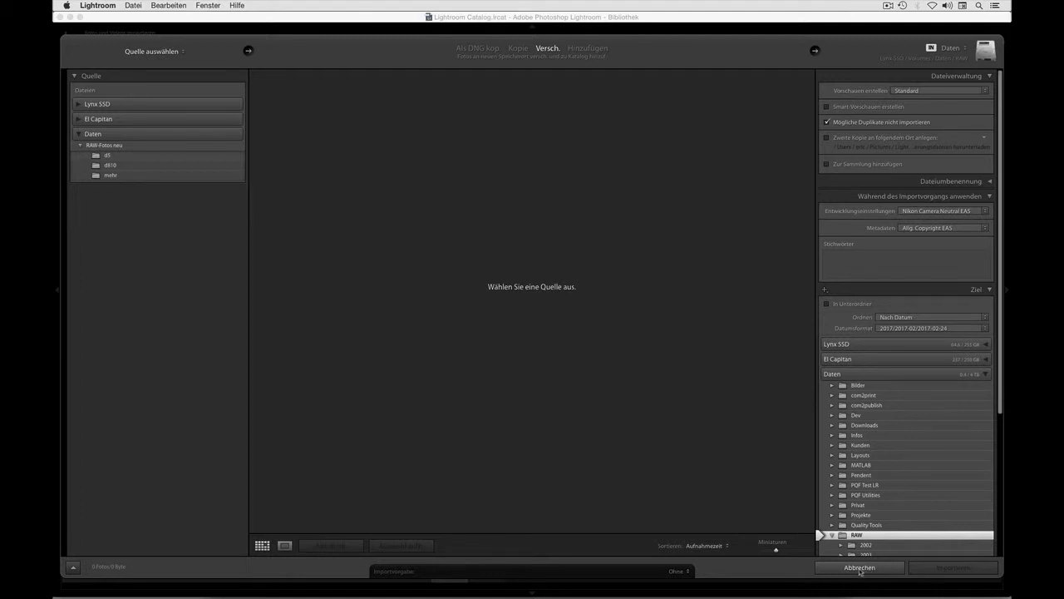
{"action": "left_click", "coordinate": [869, 569]}
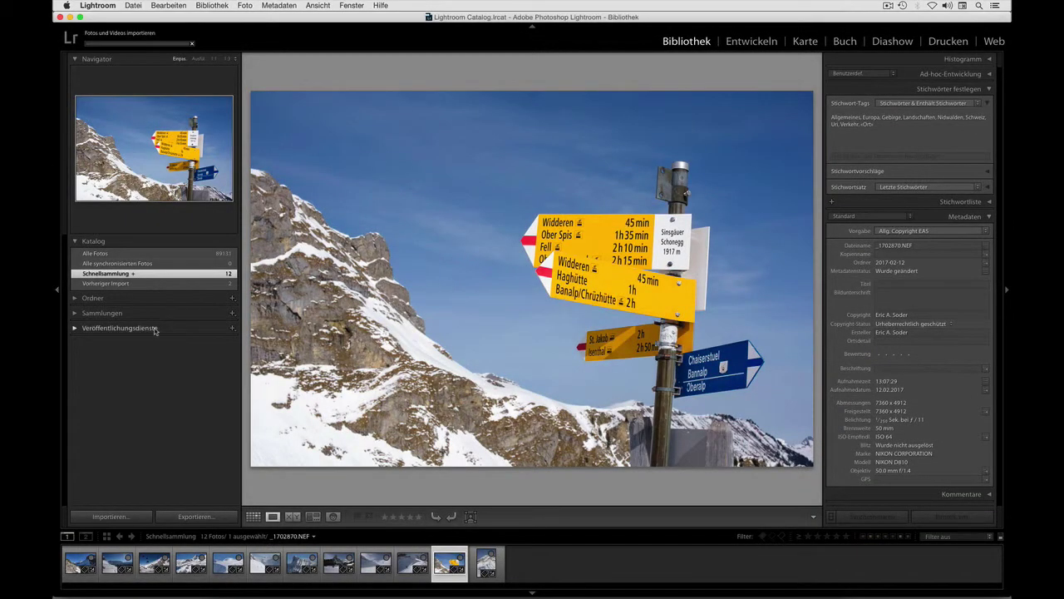
Expand the Ordner folder list, browse the tree, and collapse the Daten volume
{"action": "left_click", "coordinate": [76, 299]}
{"action": "scroll", "coordinate": [181, 453], "scroll_direction": "down", "scroll_amount": 1}
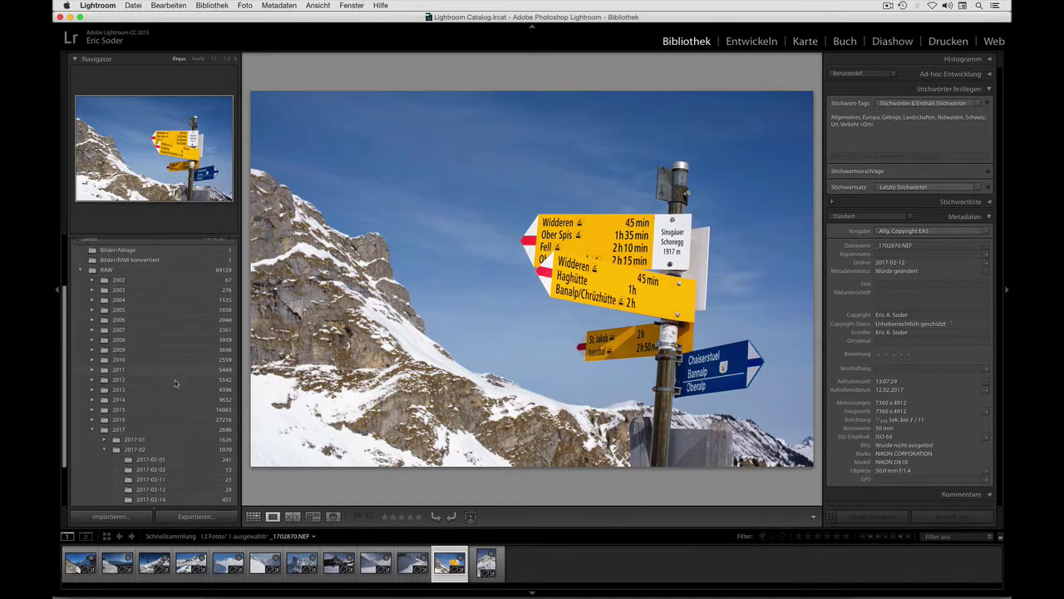
{"action": "scroll", "coordinate": [187, 462], "scroll_direction": "down", "scroll_amount": 3}
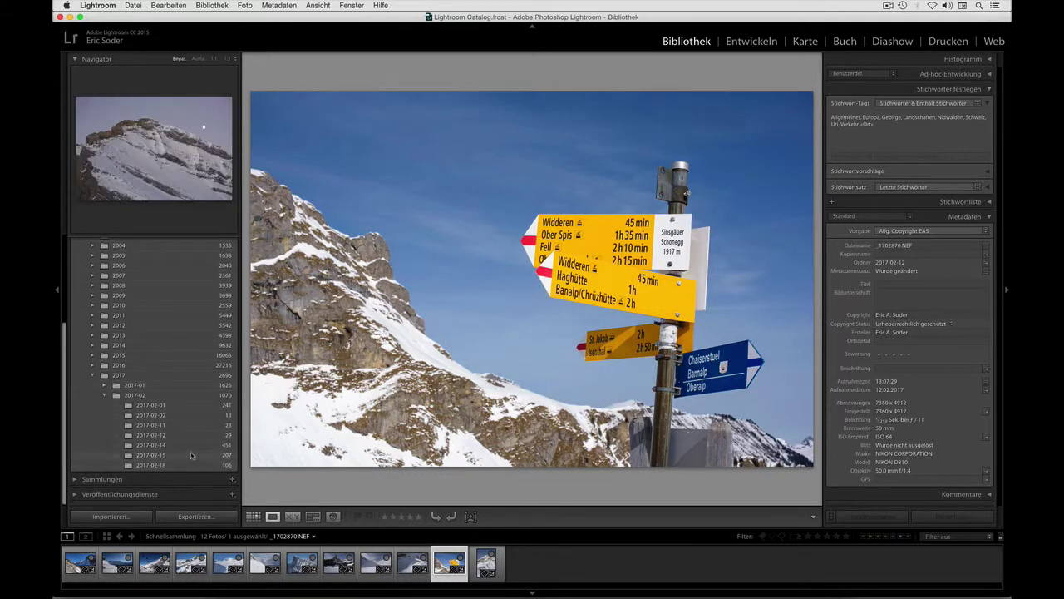
{"action": "scroll", "coordinate": [192, 461], "scroll_direction": "up", "scroll_amount": 1}
{"action": "scroll", "coordinate": [190, 452], "scroll_direction": "up", "scroll_amount": 1}
{"action": "scroll", "coordinate": [191, 451], "scroll_direction": "up", "scroll_amount": 1}
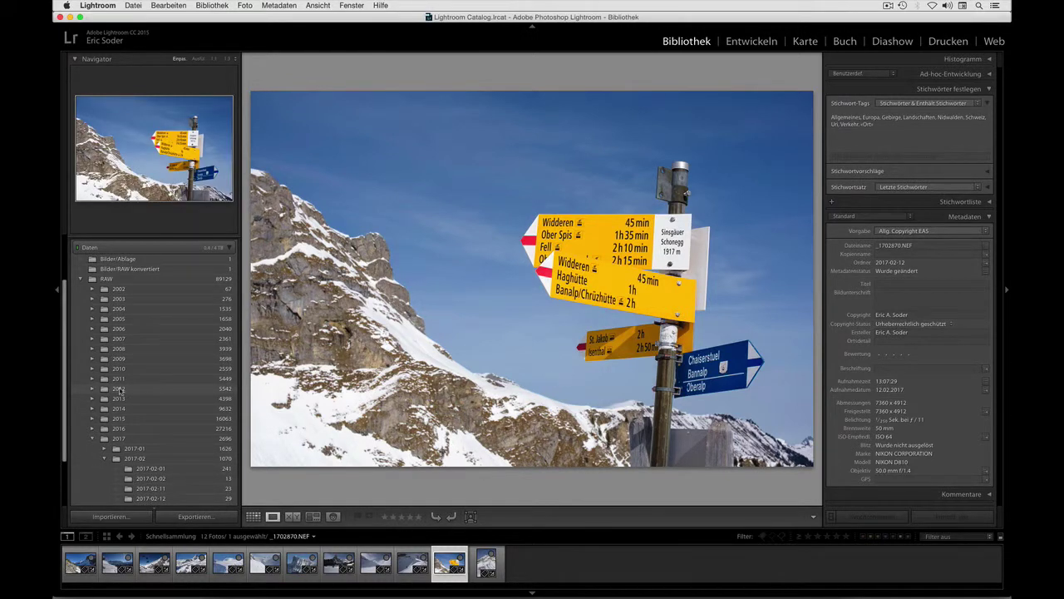
{"action": "left_click", "coordinate": [233, 247]}
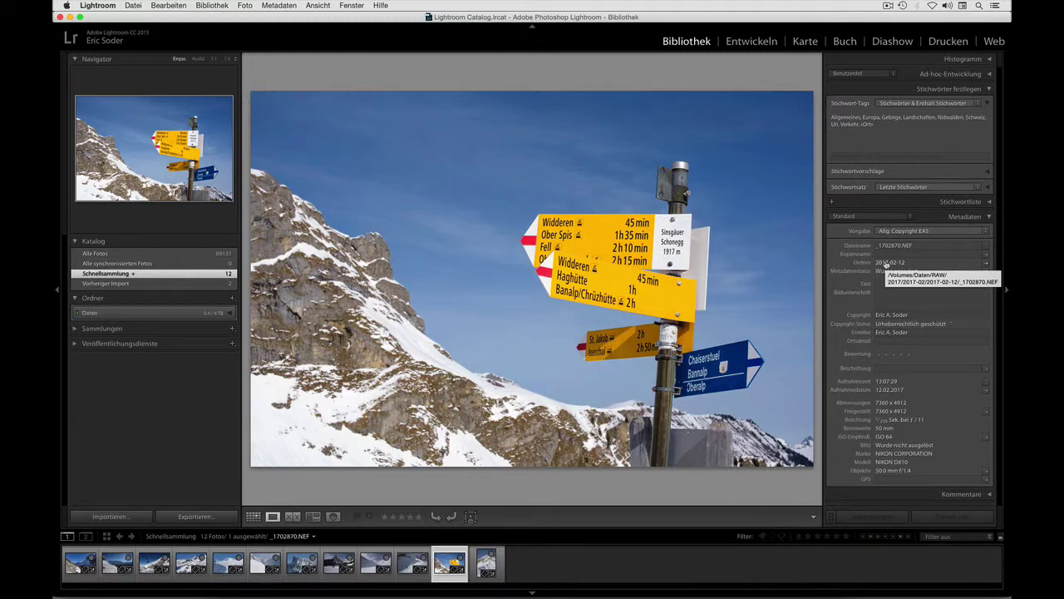
Jump to folder 2017-02-12 from the Metadata panel's Ordner path
{"action": "left_click", "coordinate": [887, 264]}
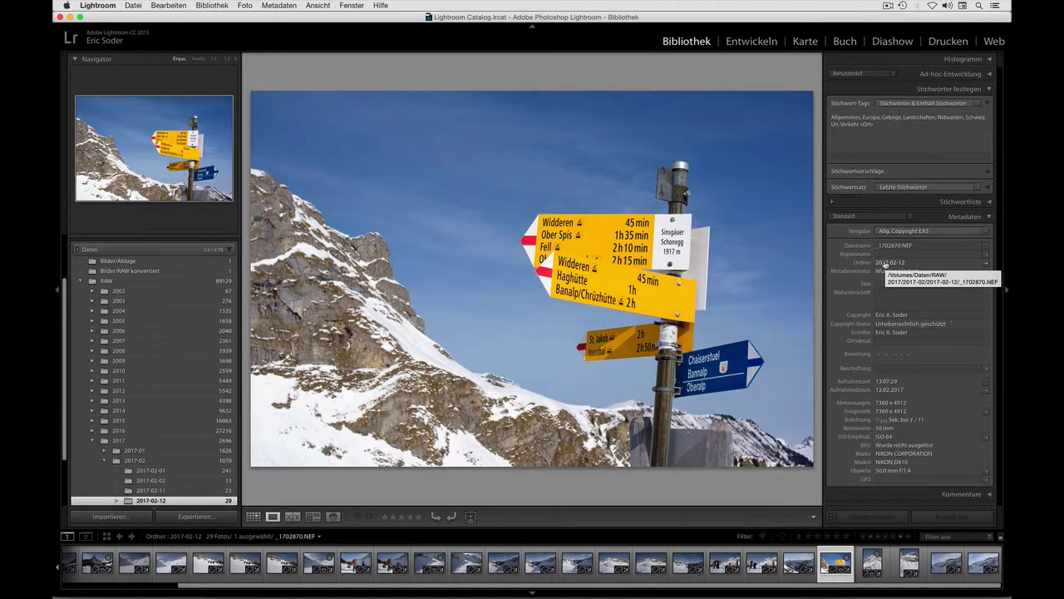
{"action": "right_click", "coordinate": [433, 204]}
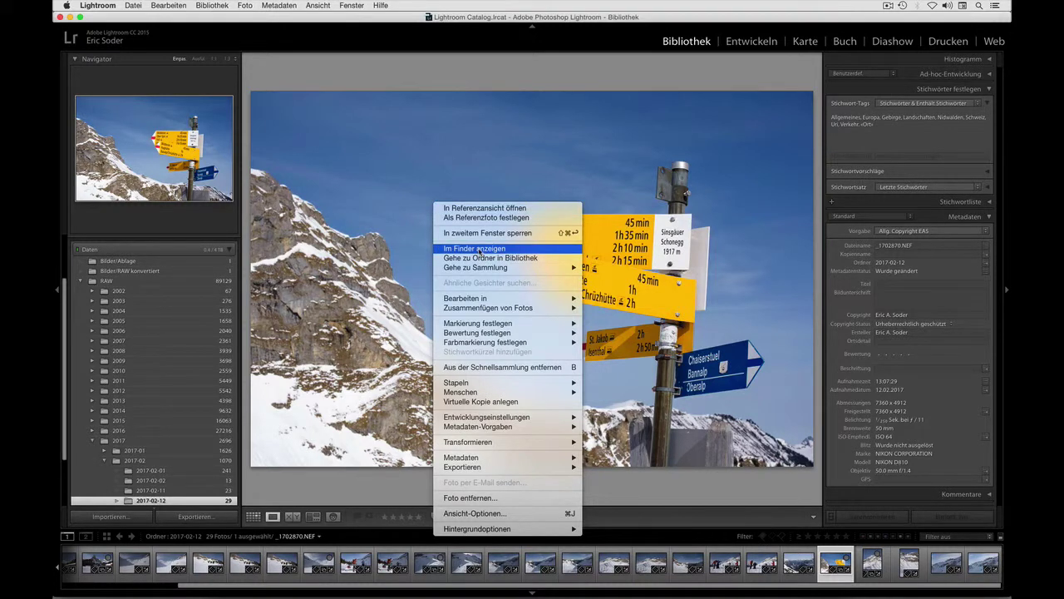
{"action": "left_click", "coordinate": [479, 252]}
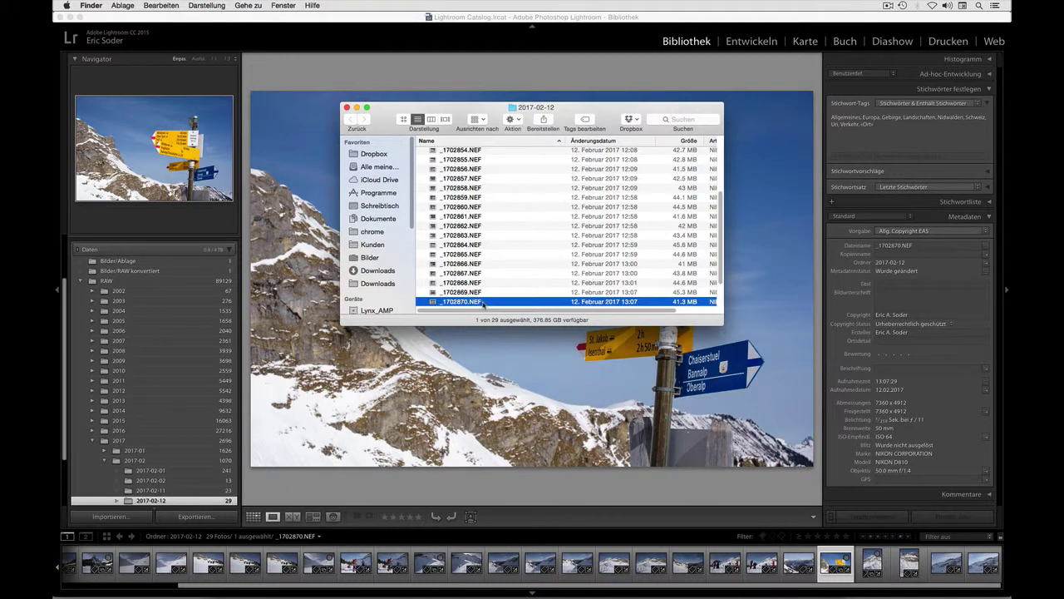
{"action": "left_click", "coordinate": [347, 107]}
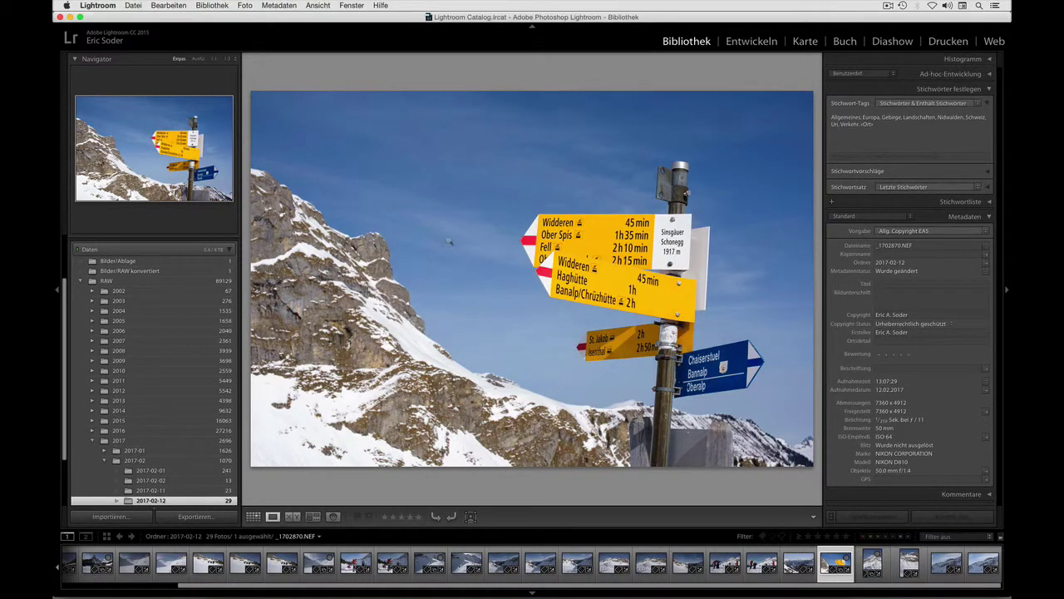
{"action": "right_click", "coordinate": [449, 240]}
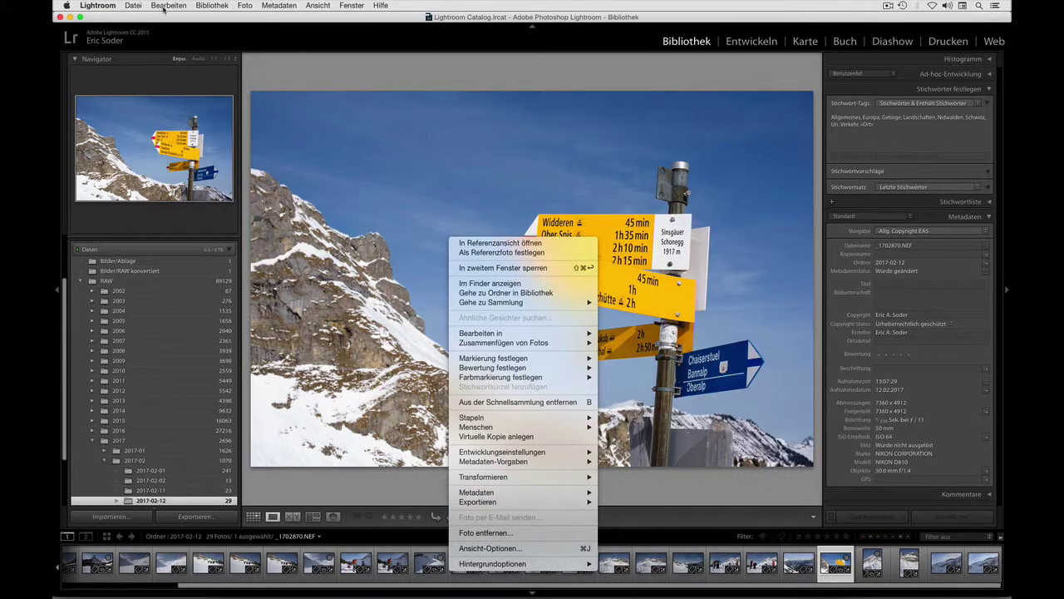
{"action": "left_click", "coordinate": [239, 20]}
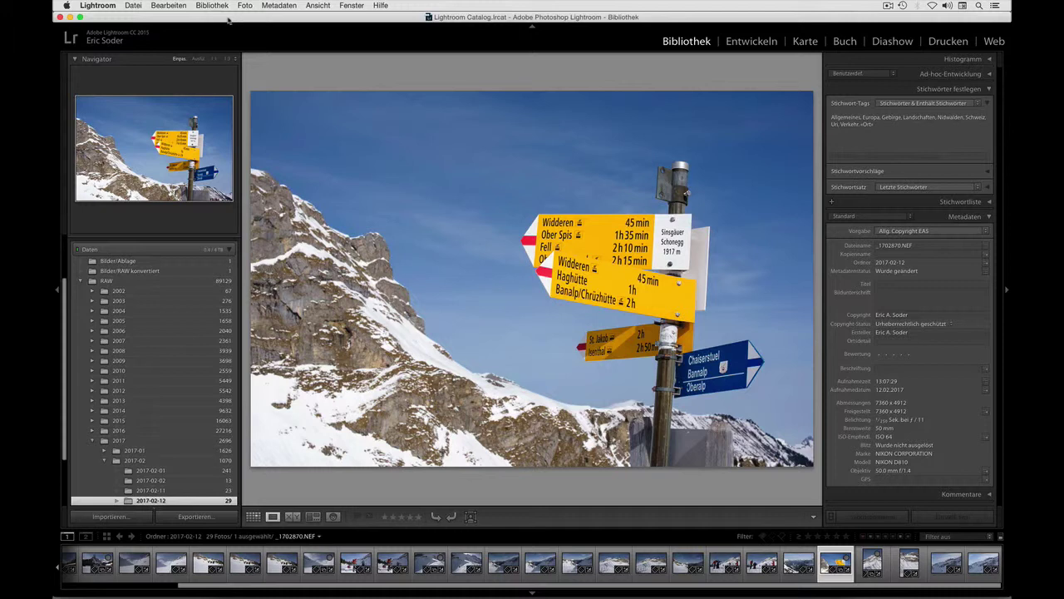
Send _1702870.NEF to Photoshop CC 2017 via Foto > Bearbeiten in
{"action": "left_click", "coordinate": [133, 5]}
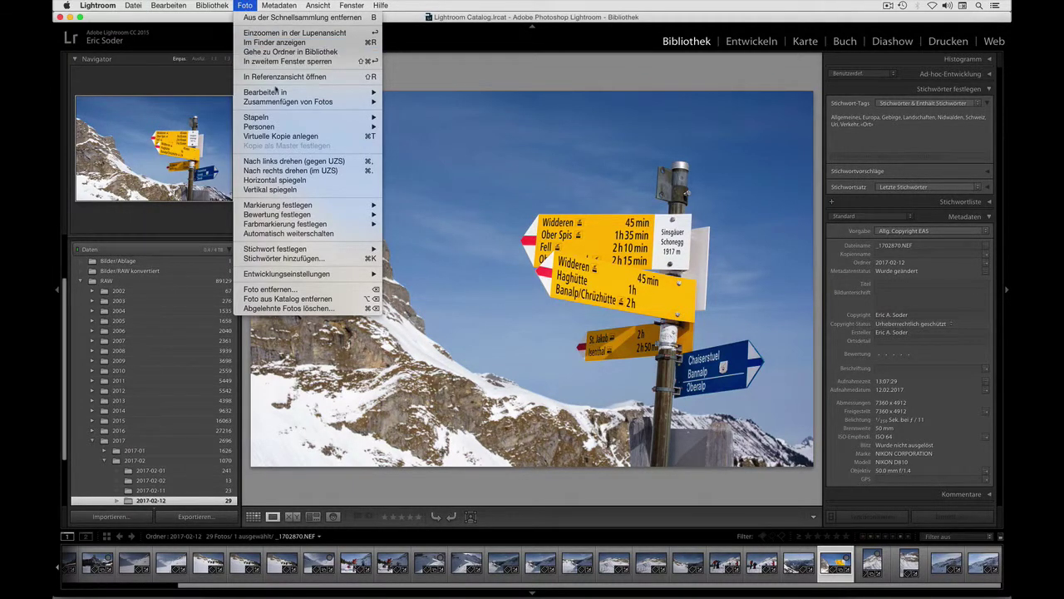
{"action": "mouse_move", "coordinate": [266, 92]}
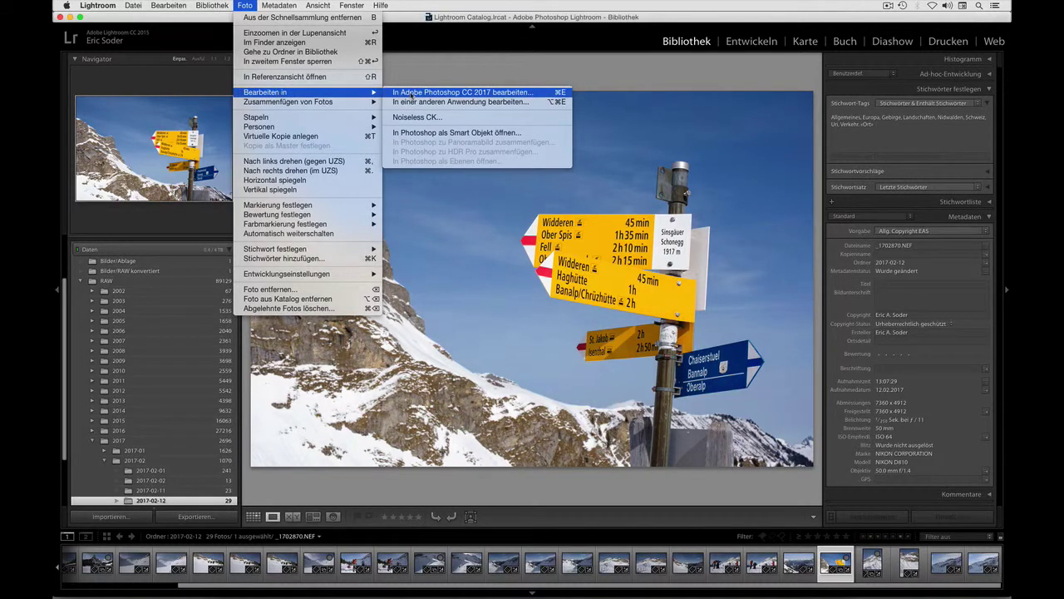
{"action": "left_click", "coordinate": [411, 94]}
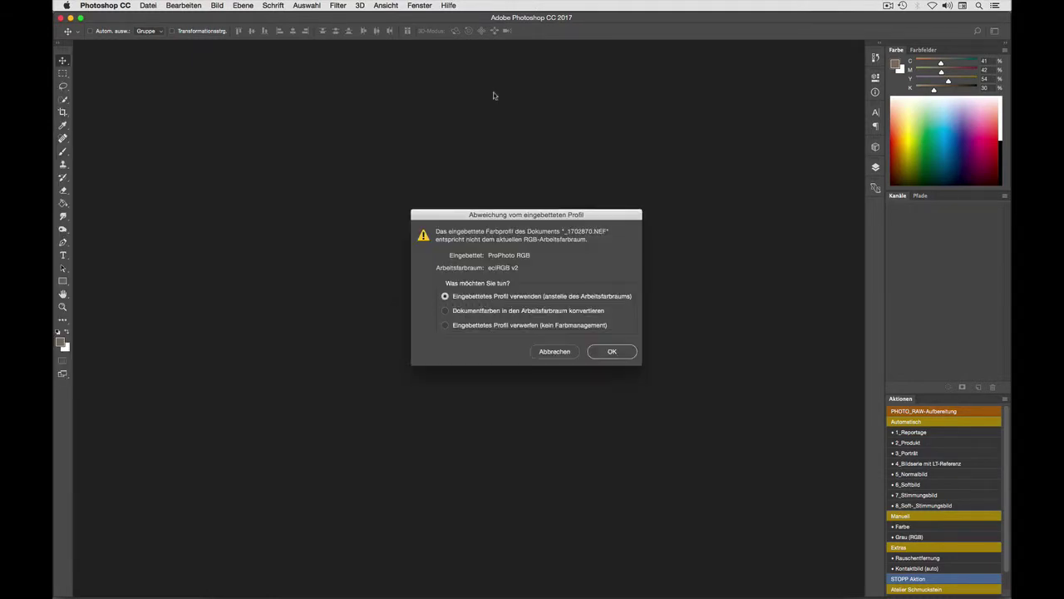
Keep the embedded ProPhoto RGB profile when opening the photo in Photoshop
{"action": "left_click", "coordinate": [607, 353]}
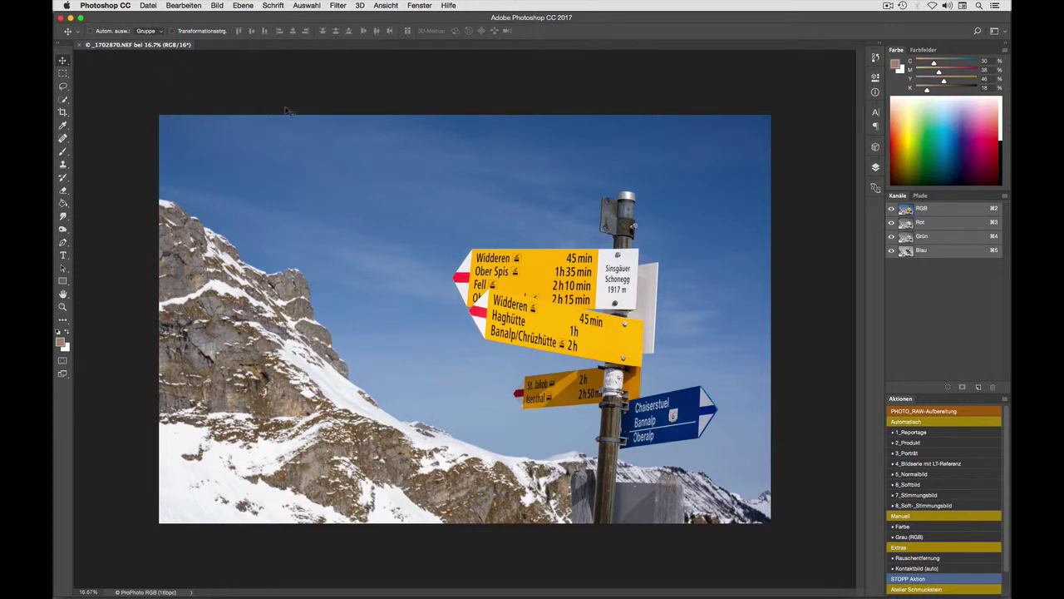
Save the edit as _1702870-Bearbeitet.tif with Datei > Speichern, then return to Lightroom
{"action": "left_click", "coordinate": [148, 6]}
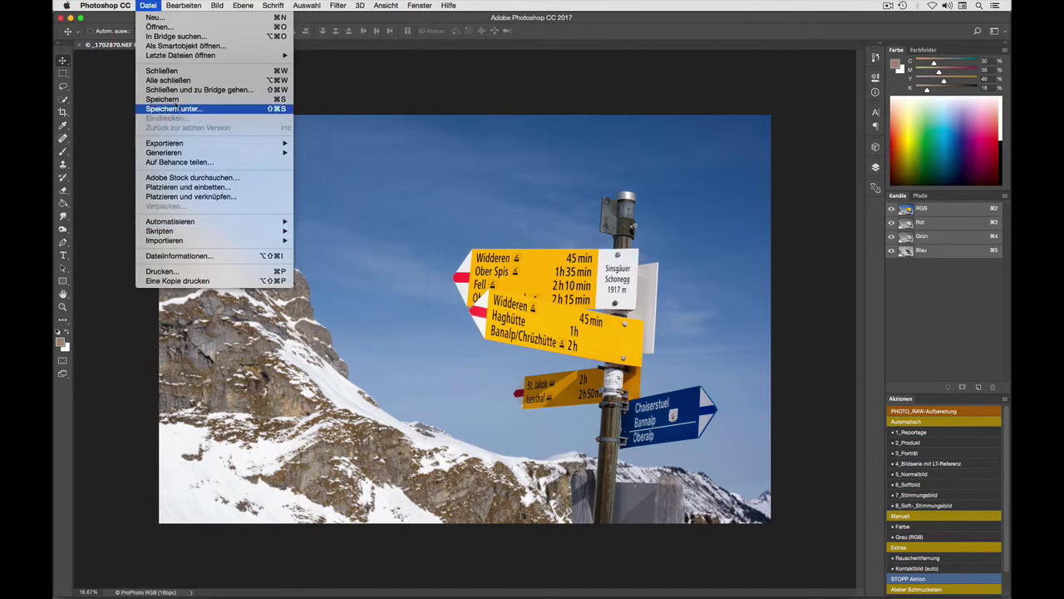
{"action": "left_click", "coordinate": [175, 99]}
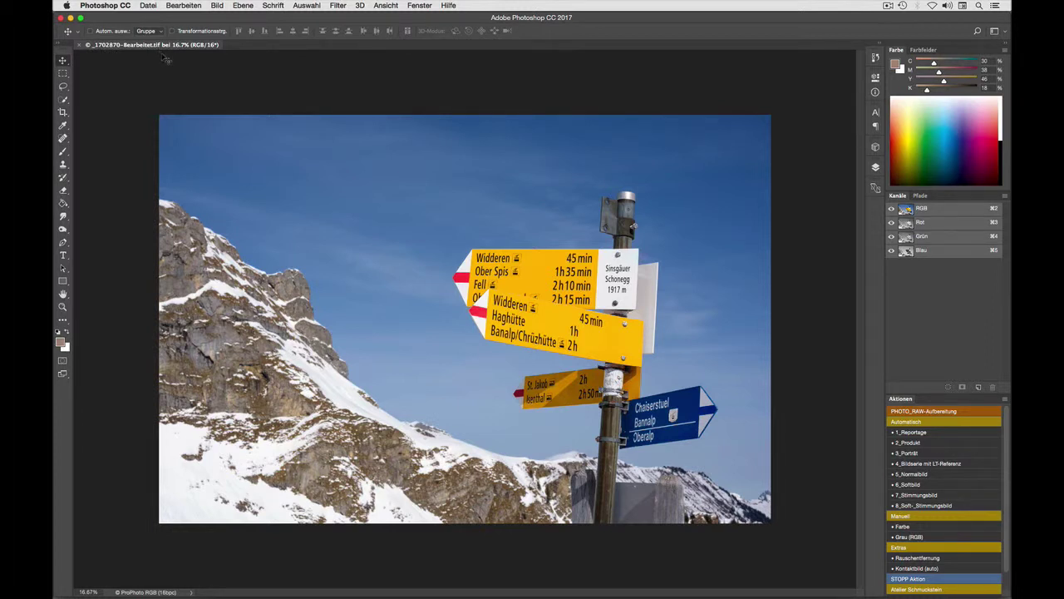
{"action": "key", "text": "super+Tab"}
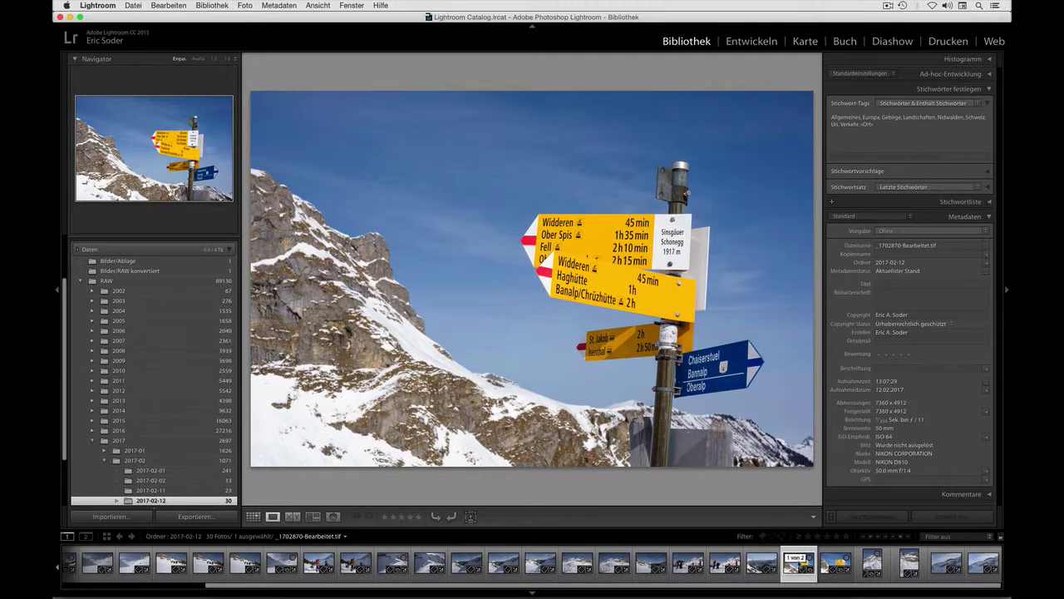
Select the original _1702870.NEF next to its TIF copy in the filmstrip
{"action": "left_click", "coordinate": [834, 564]}
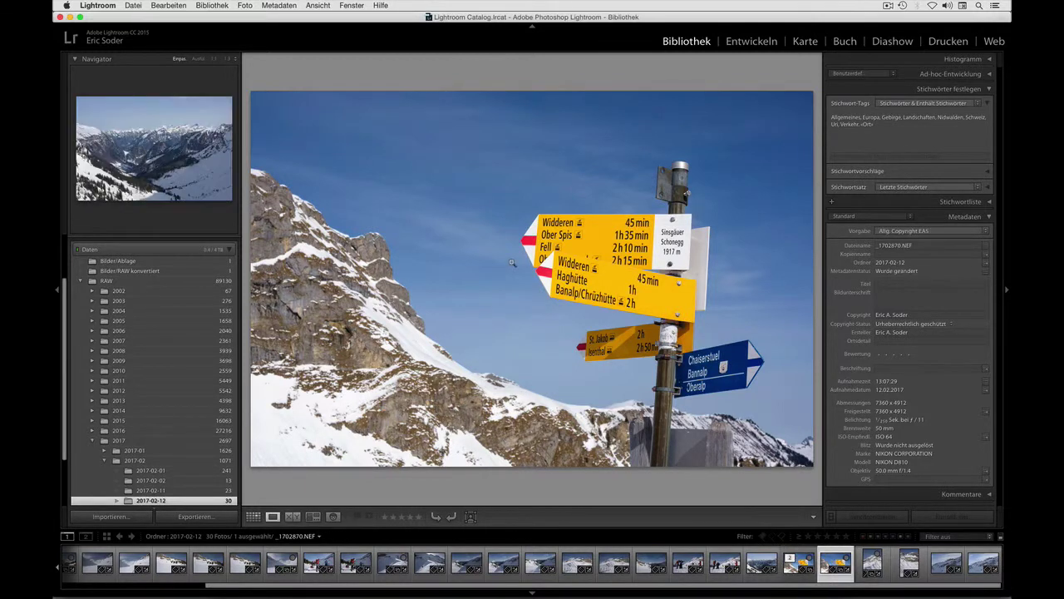